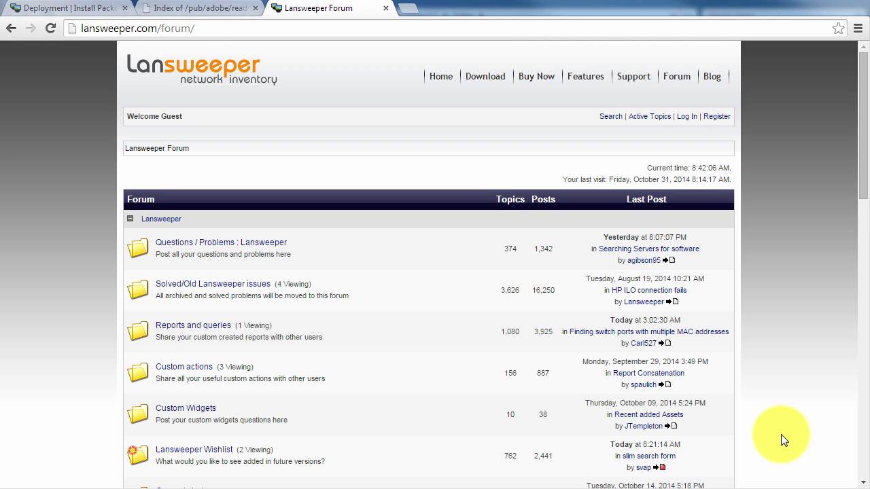
Scroll the forum index and open the Lansweeper beta forum announcing the 5.2 beta
scroll(782, 440, "down", 2)
scroll(781, 440, "down", 2)
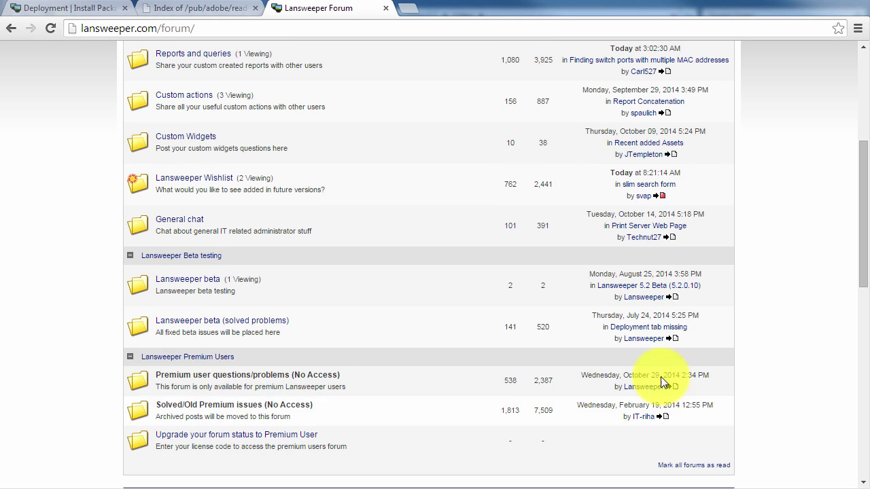
left_click(188, 280)
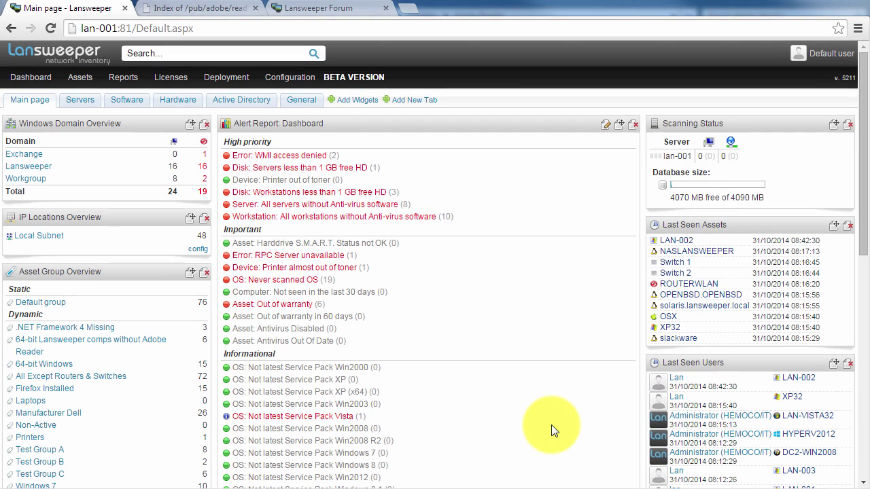
mouse_move(226, 77)
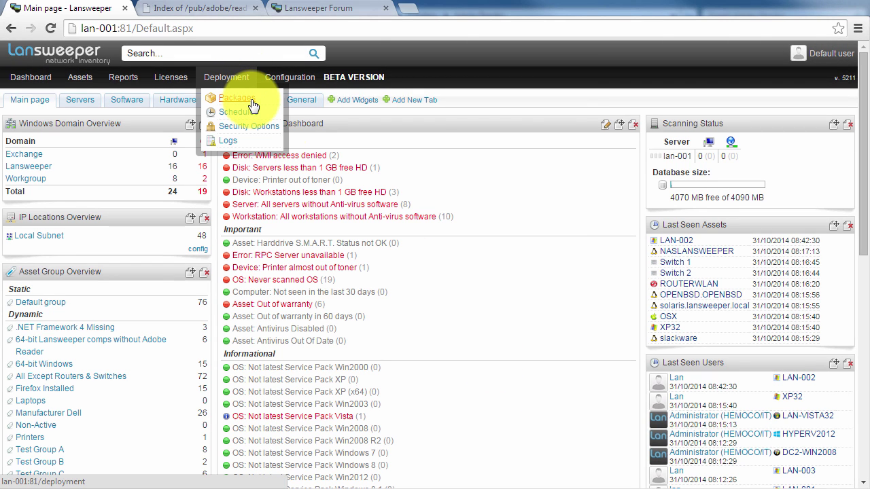
Review each sample deployment package, from remote desktop configuration through Script - Change Computer Description
left_click(251, 102)
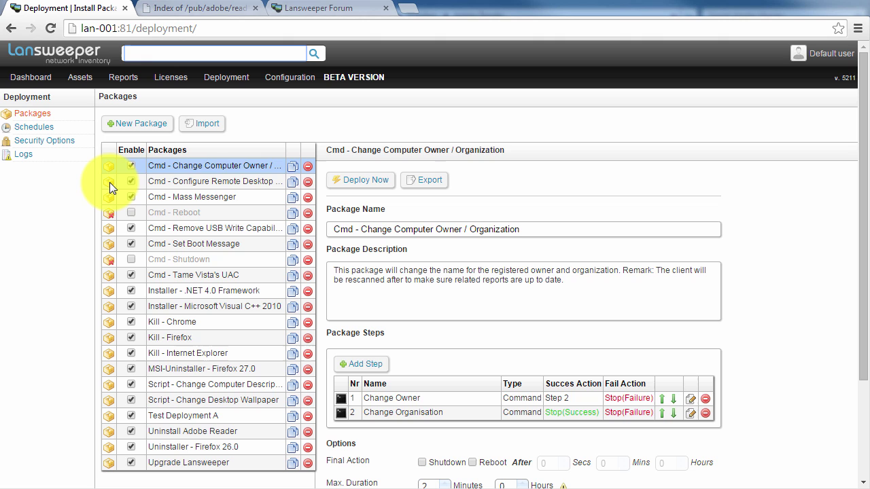
left_click(109, 182)
left_click(108, 197)
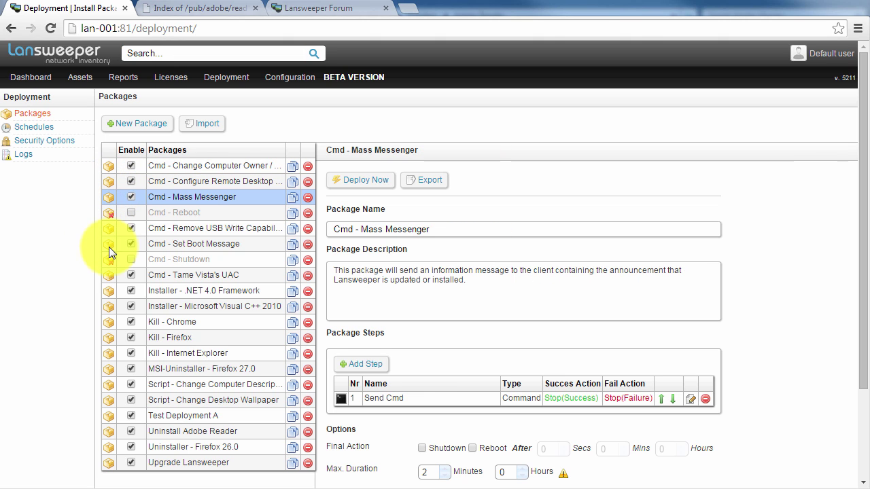
left_click(108, 246)
left_click(109, 277)
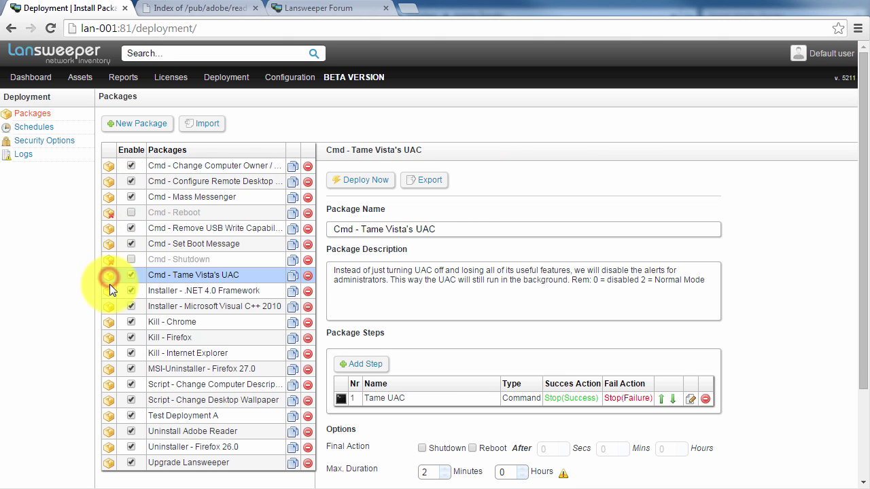
left_click(109, 289)
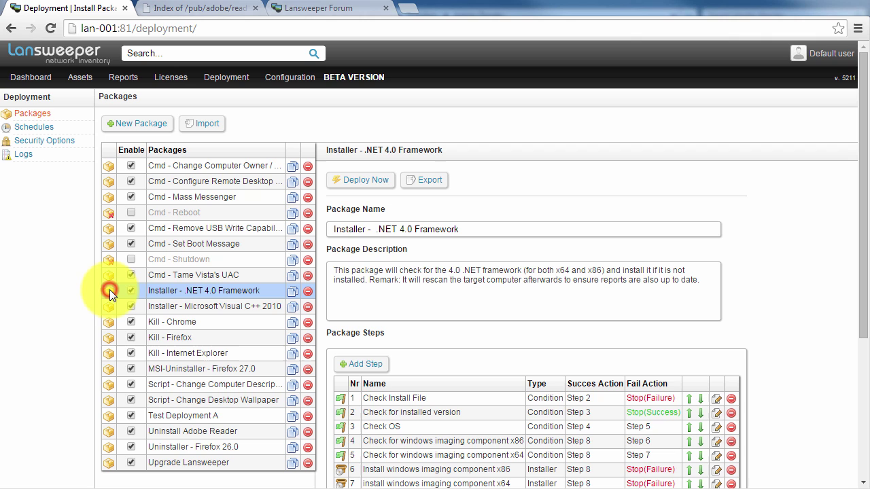
left_click(113, 325)
left_click(112, 369)
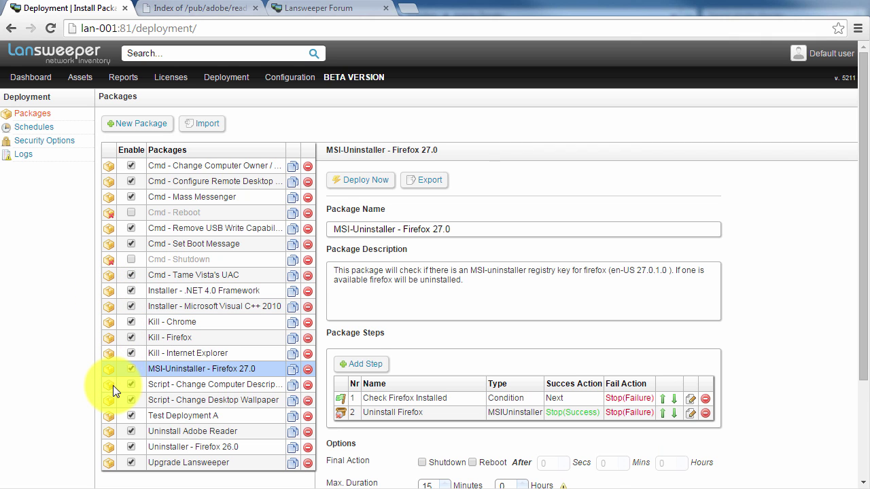
left_click(112, 385)
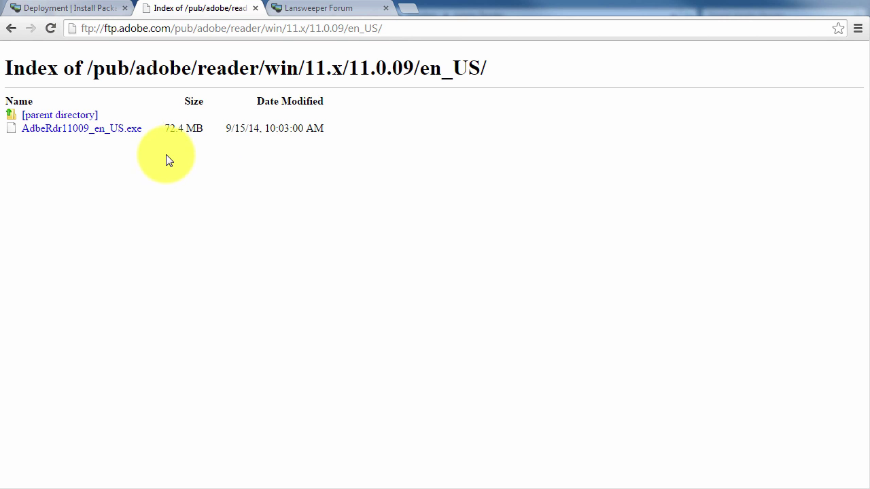
Download the AdbeRdr11009_en_US.exe installer from Adobe's FTP listing
left_click(116, 129)
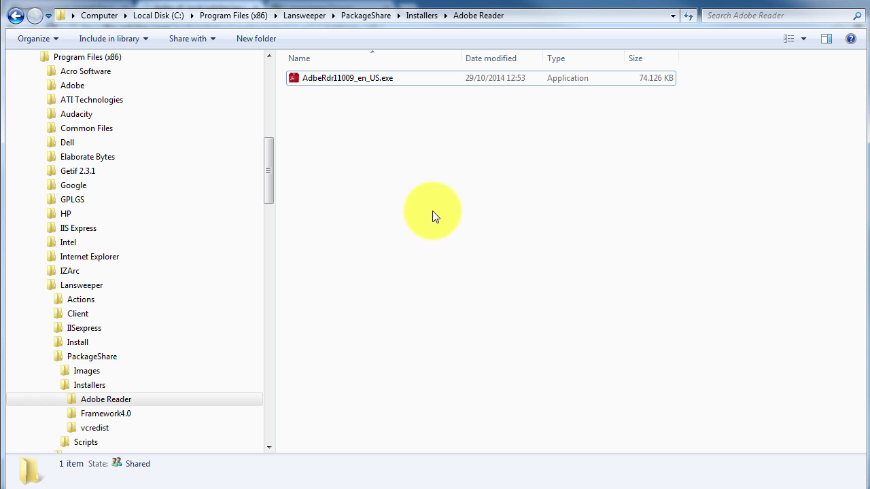
Select the 72 MB Reader installer in PackageShare\Installers\Adobe Reader
left_click(349, 77)
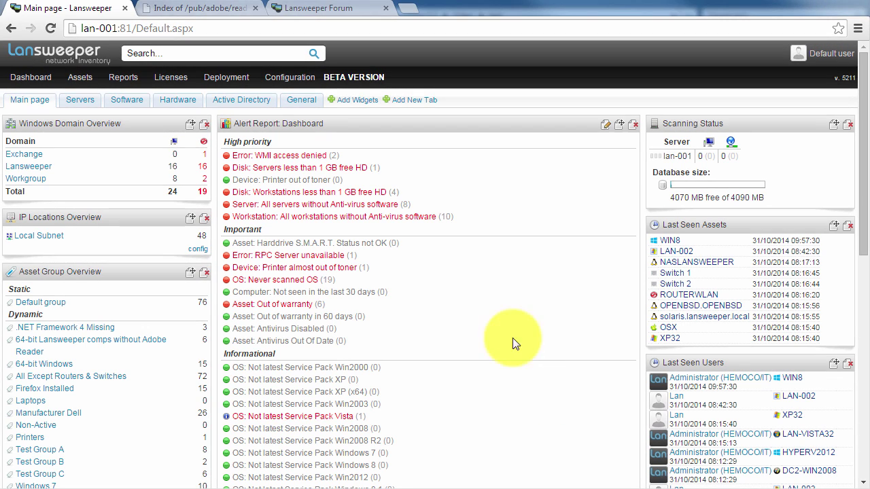
Create package 'Installer - Adobe Reader', described 'This package installs Adobe Reader XI (11.0.09)', with Rescan Assets on
mouse_move(226, 77)
left_click(253, 100)
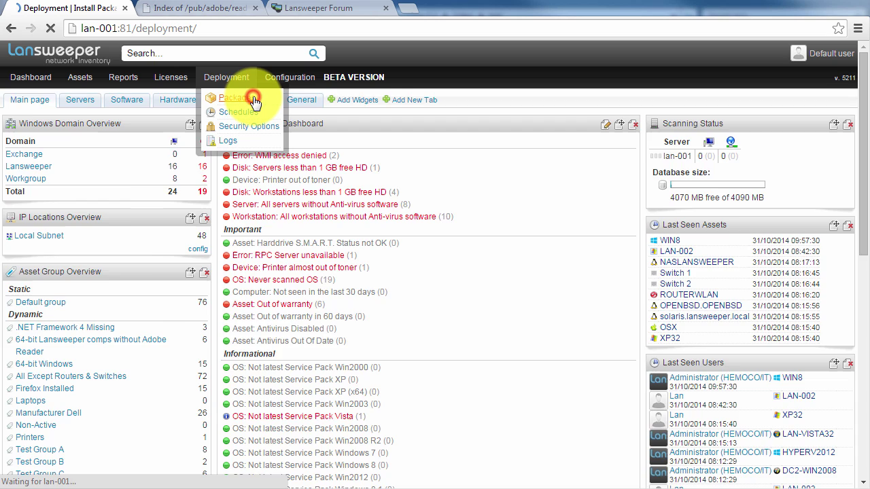
left_click(138, 124)
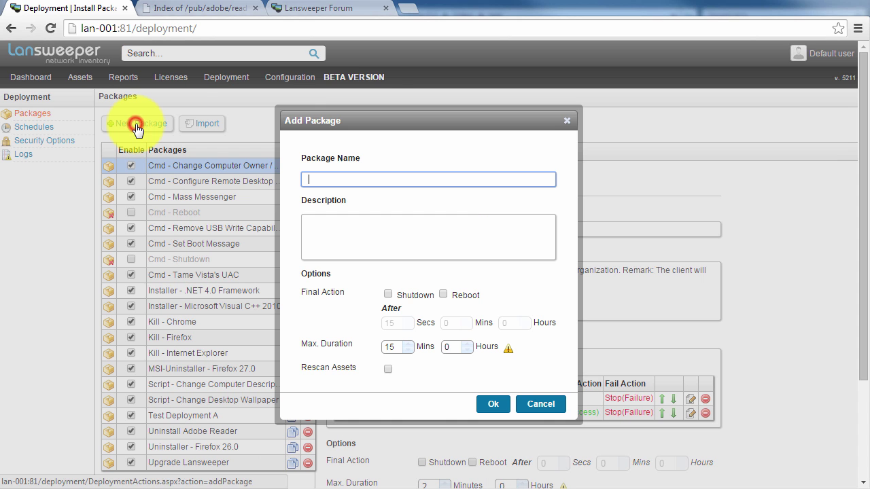
type("Installer")
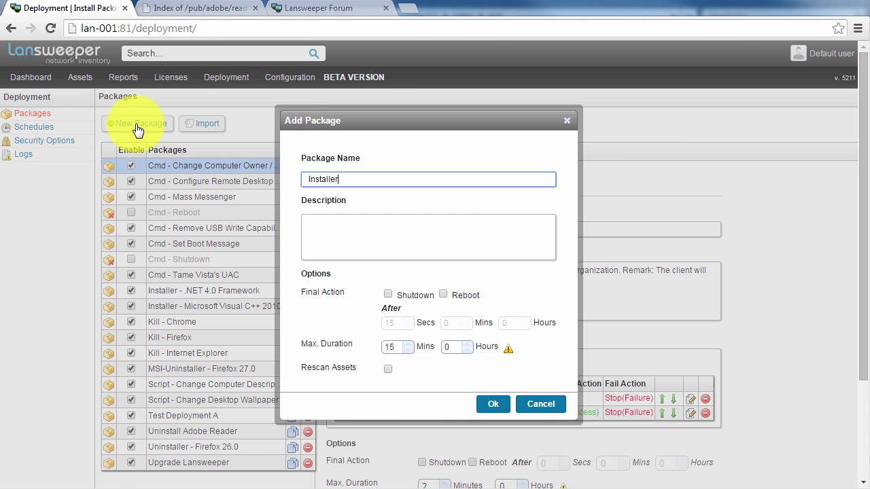
type(" - Adobe R")
type("eader")
key("Tab")
type("This ")
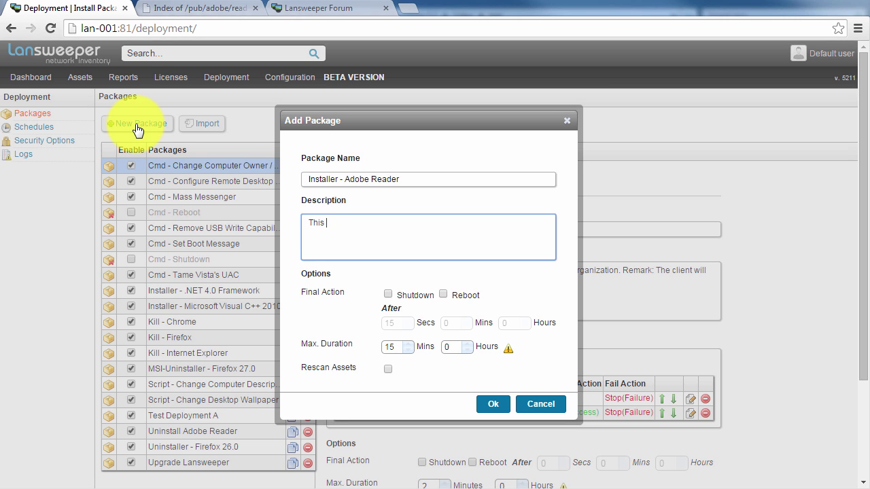
type("package installs A")
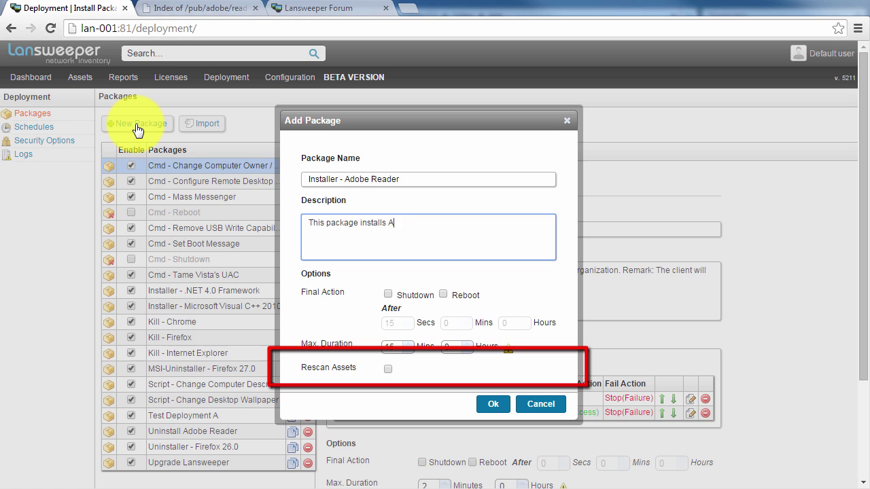
type("dobe Reader X")
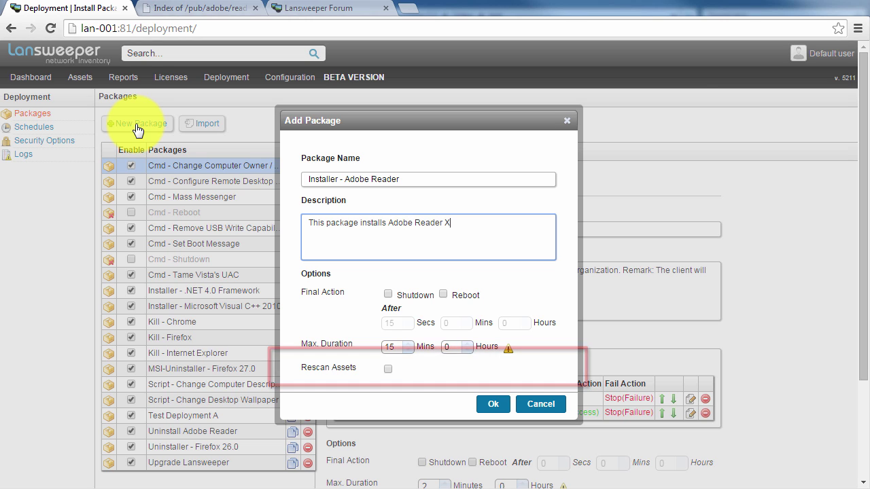
type("I (11")
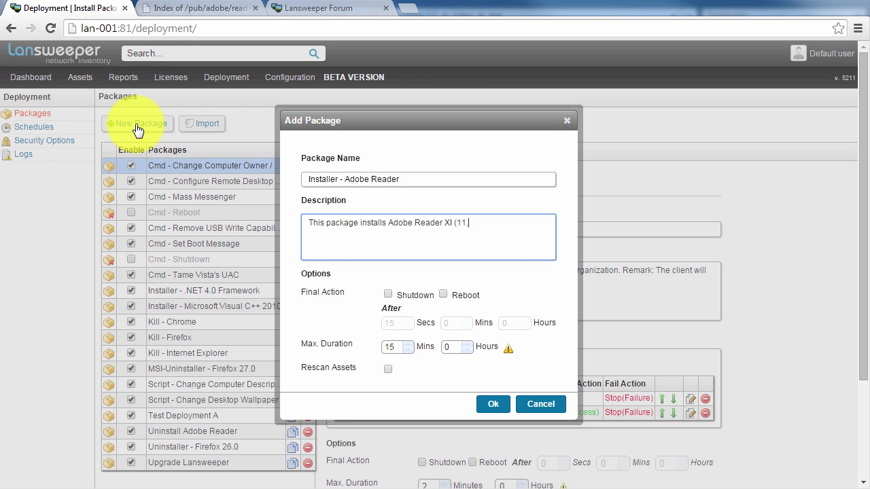
type(".0.09)")
left_click(388, 369)
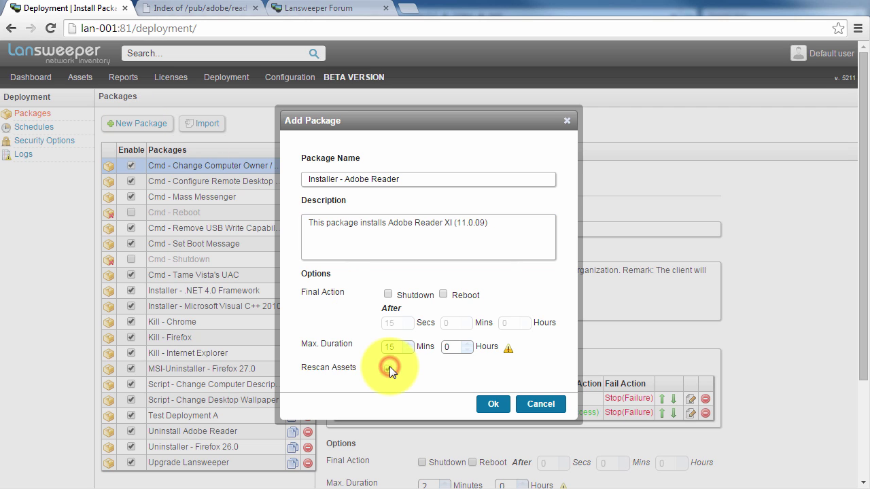
Save the package and add a condition step named 'Executable check'
left_click(495, 406)
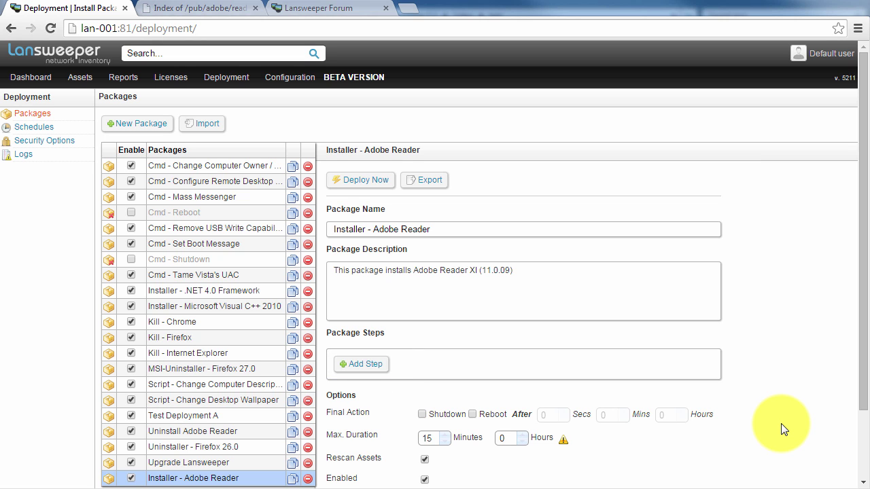
left_click(376, 366)
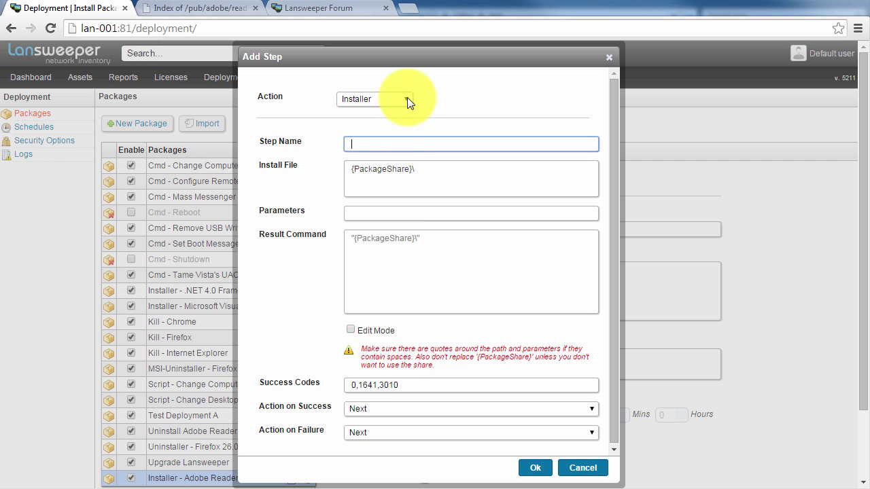
left_click(407, 97)
left_click(377, 149)
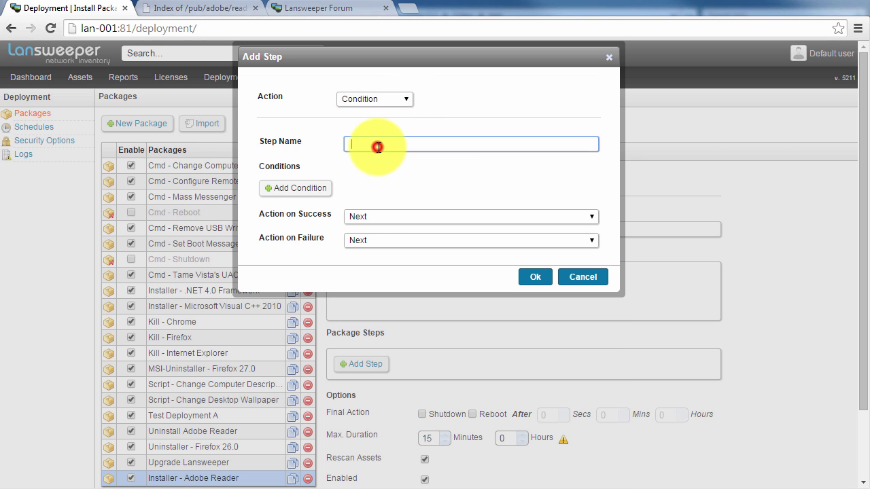
type("Executa")
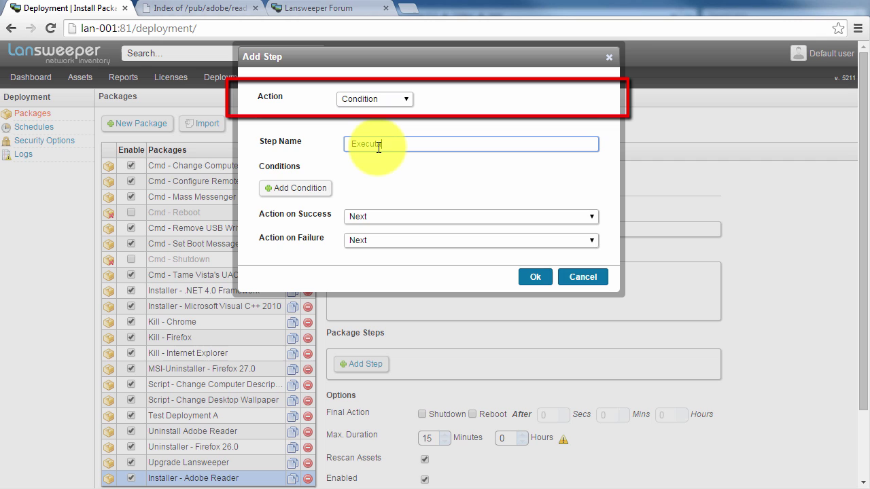
type("ble check")
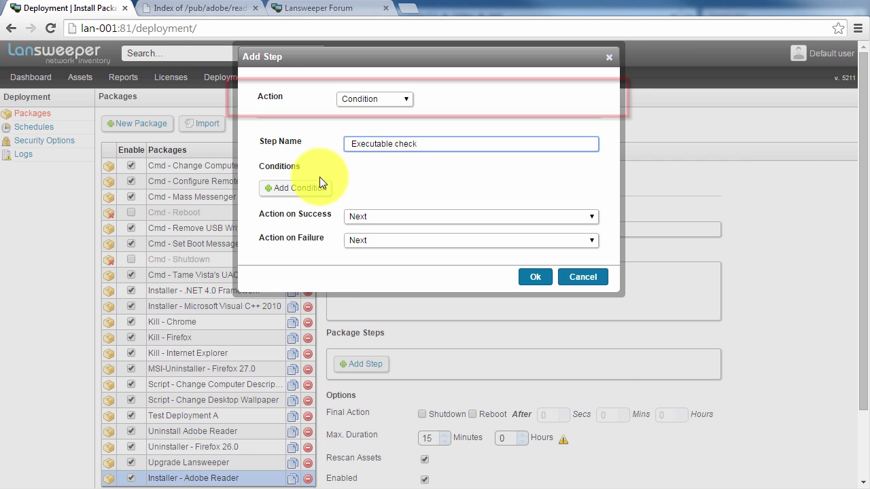
Add a file condition for AdbeRdr11009_en_us.exe in {packageshare}\installers\adobe reader
left_click(305, 189)
left_click(281, 268)
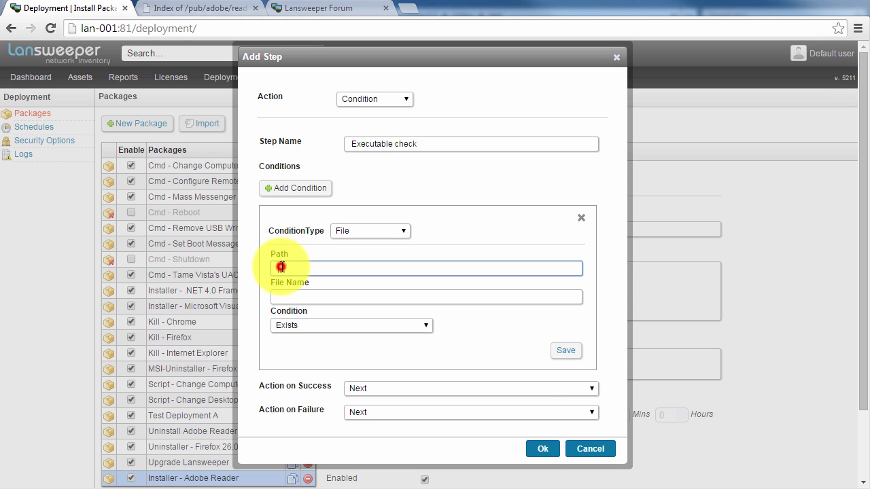
type("{packages")
type("hare}\\installers")
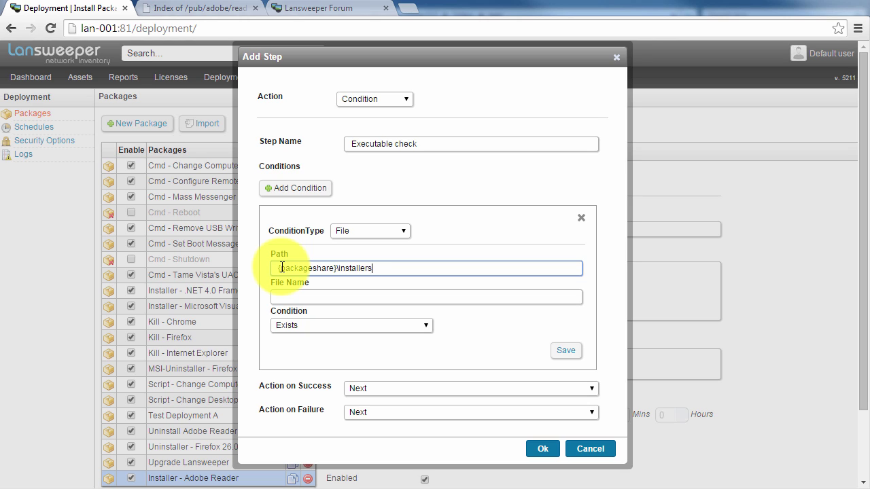
type("\\adobe reader")
key("Tab")
type("Ad")
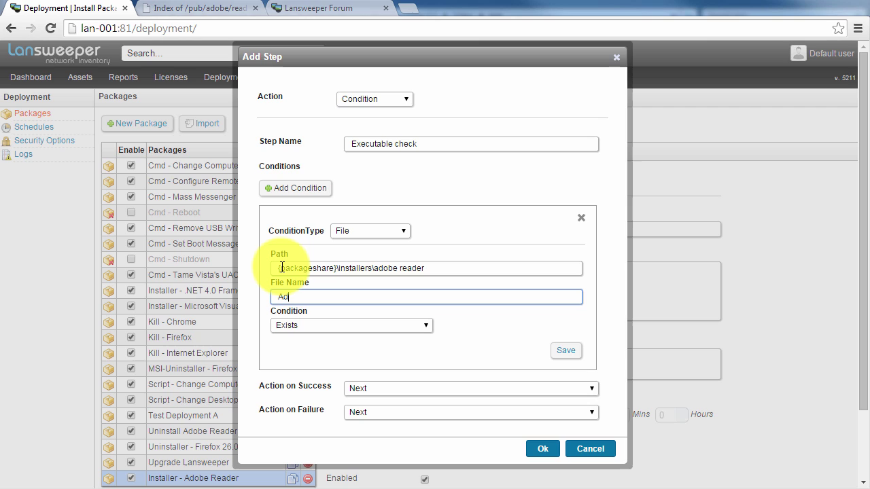
type("beRdr11009")
type("_en_us.exe")
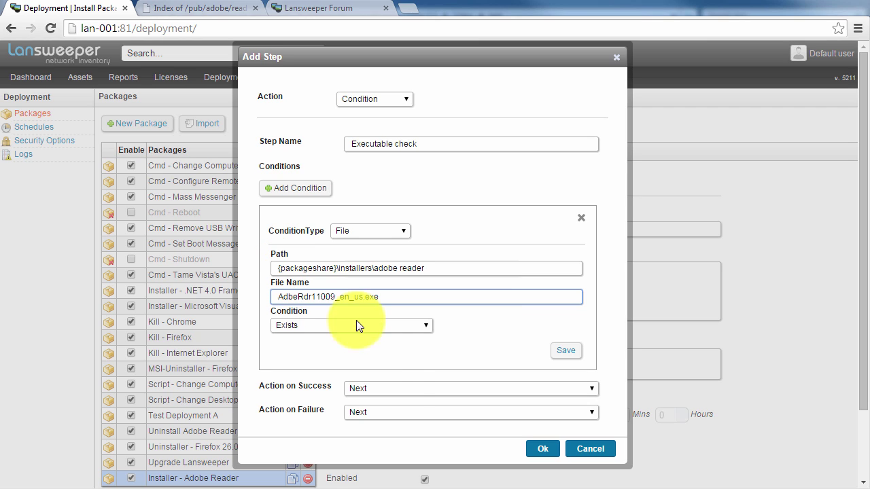
Keep Next on success and set the failure action to Stop(Failure)
left_click(403, 389)
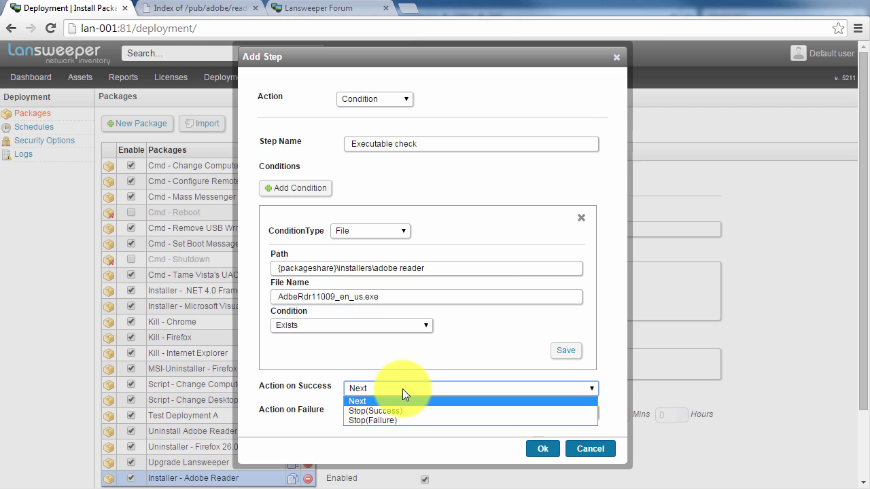
left_click(403, 389)
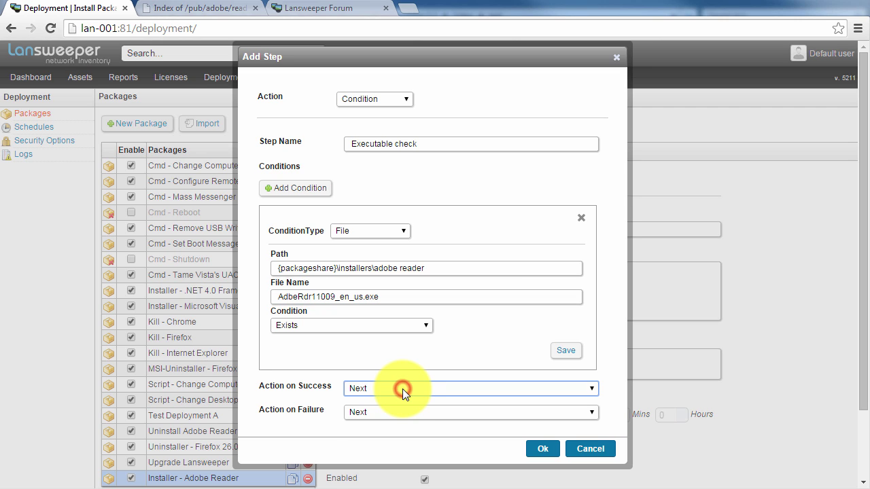
left_click(410, 411)
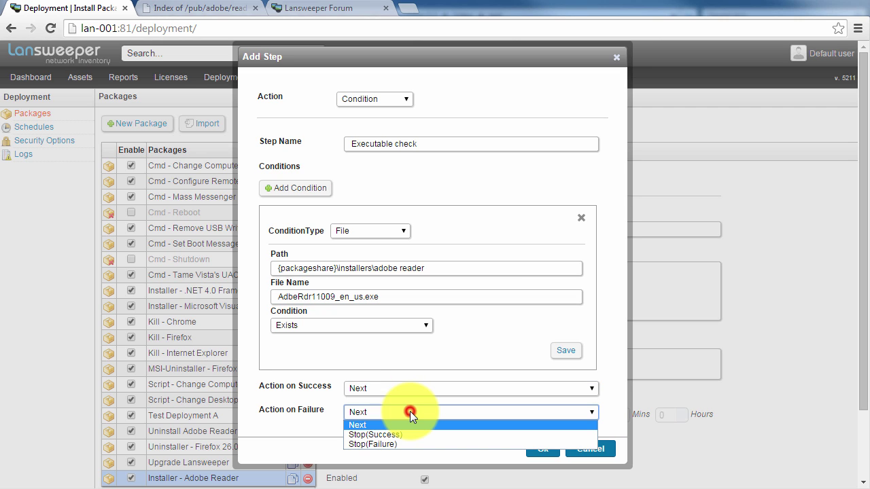
left_click(404, 445)
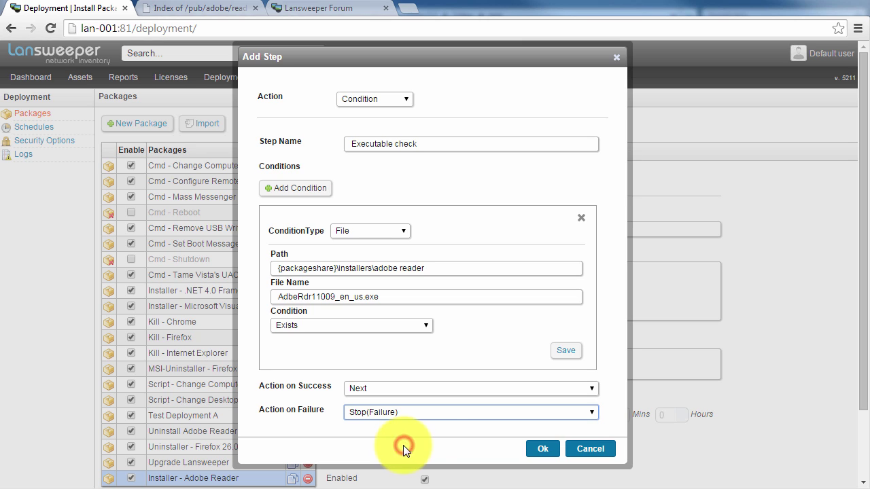
Add step 'Install Adobe Reader' running AdbeRdr11009_en_us.exe with /sAll /rs /msi EULA_ACCEPT=YES
left_click(542, 451)
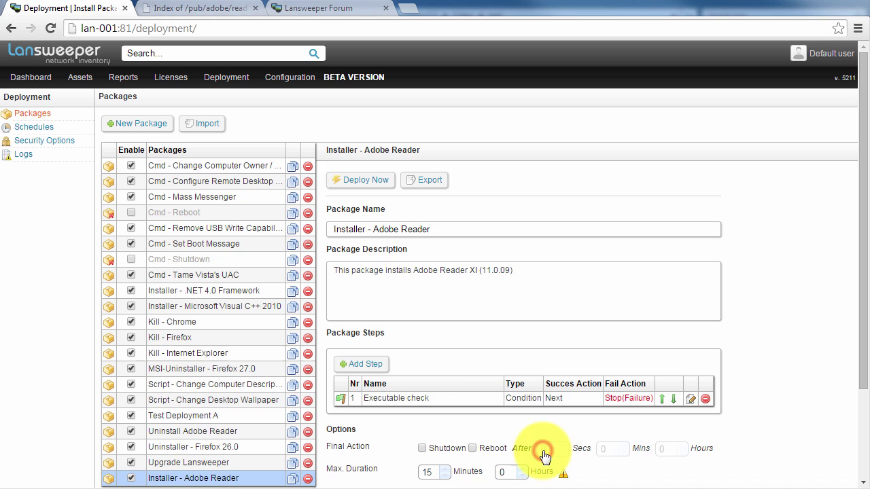
left_click(360, 364)
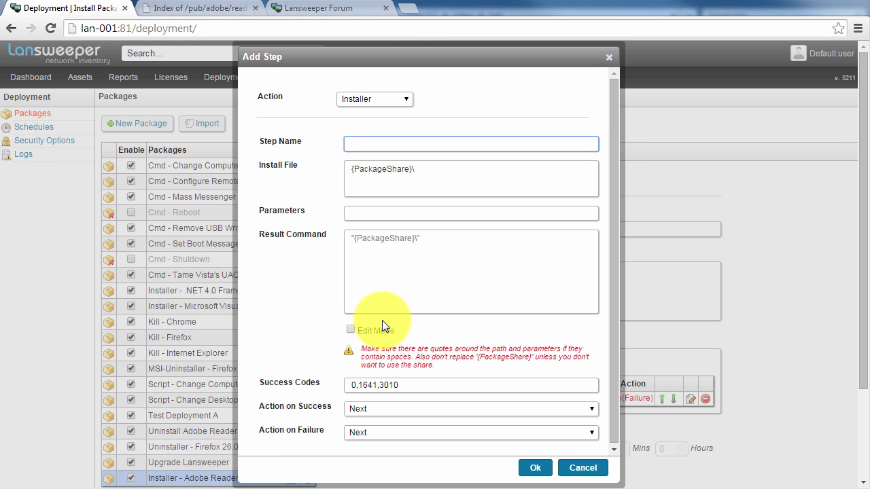
type("Install Adobe R")
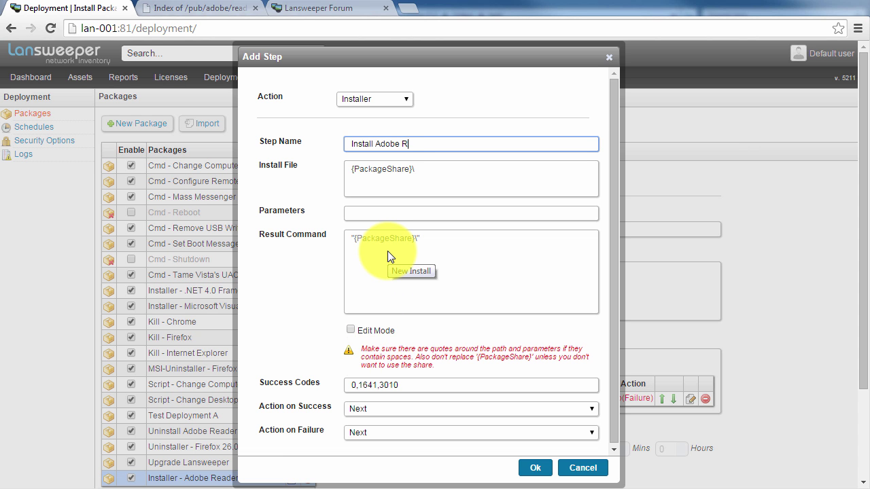
type("eader")
left_click(458, 174)
type("installers\\adobe")
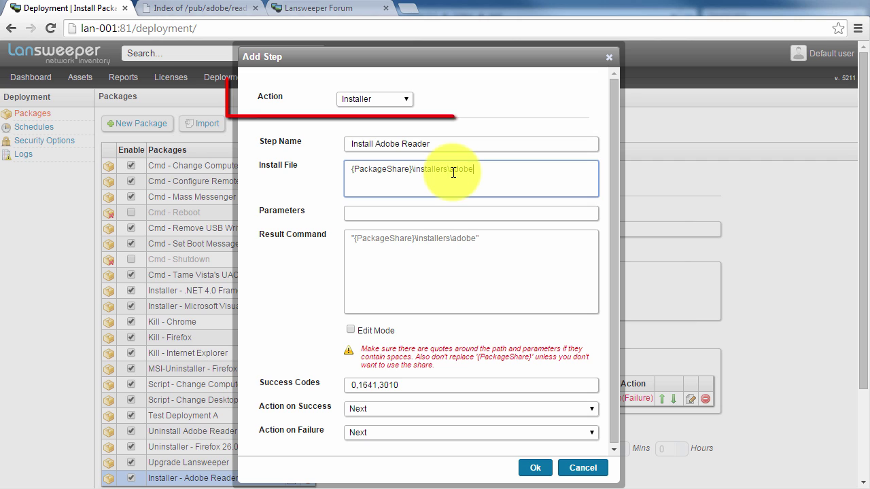
type(" reader\\AdbeRdr11")
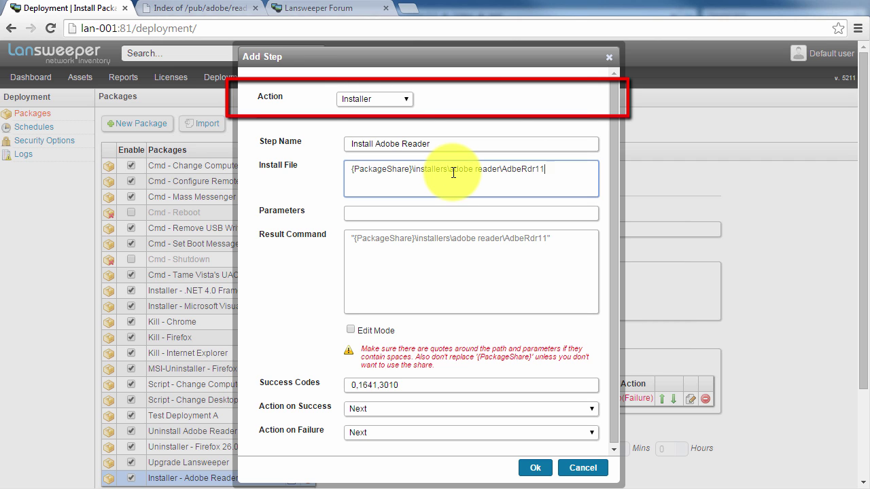
type("009_en_us.exe")
left_click(360, 211)
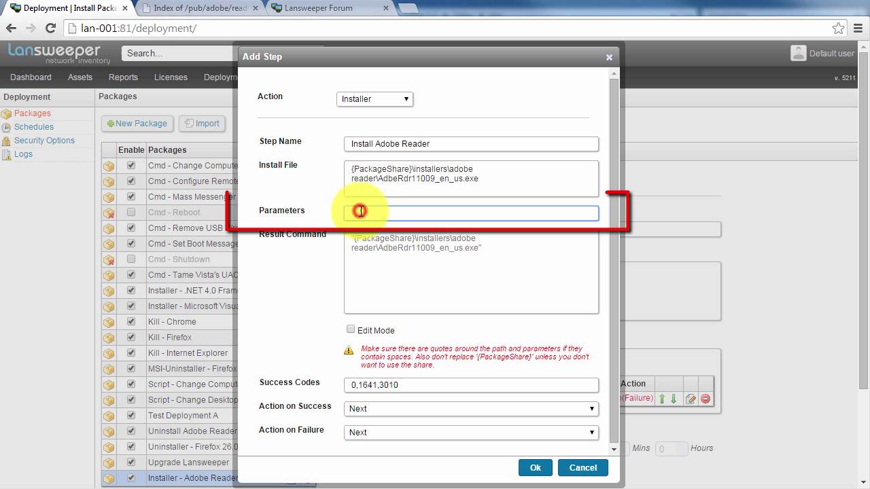
type("/rs /")
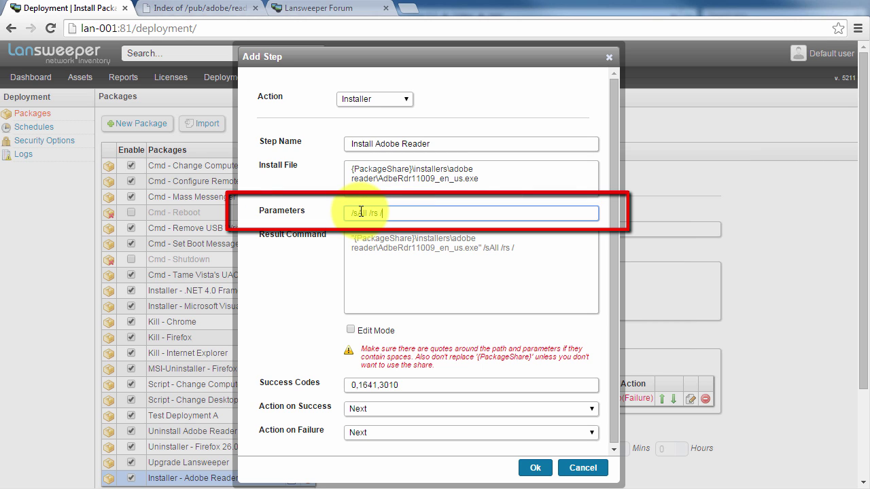
type("msi EULA_ACCEPT")
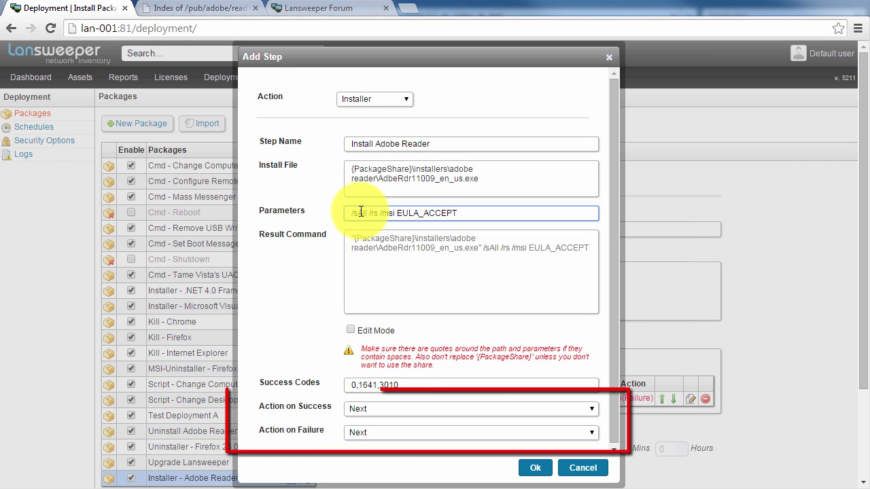
type("=YES")
Set the install step to Stop(Success) on success and Stop(Failure) on failure, and save it
left_click(410, 409)
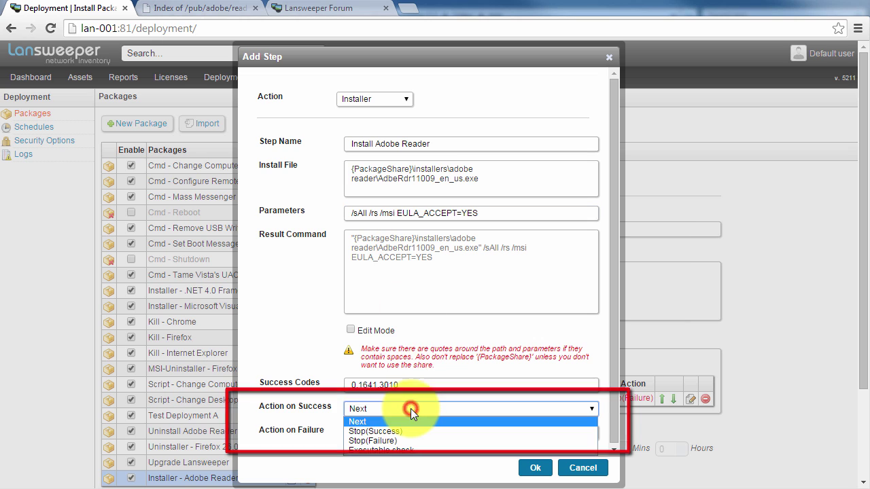
left_click(403, 430)
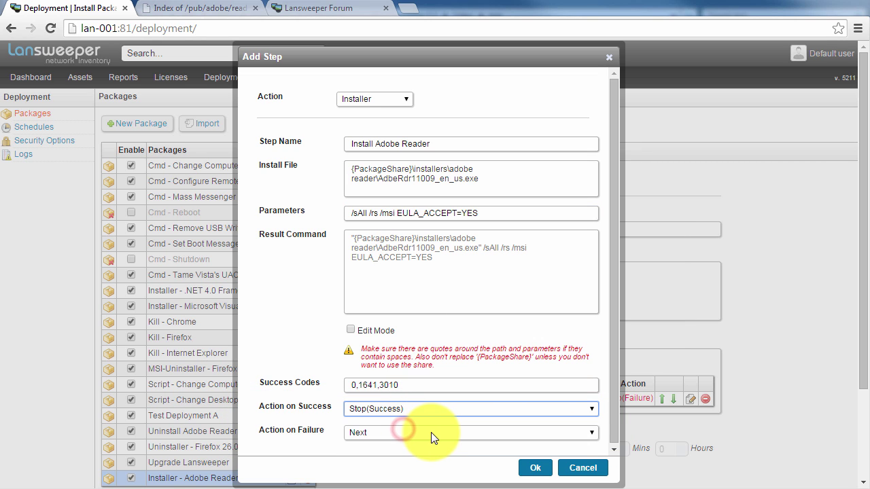
left_click(431, 433)
left_click(406, 464)
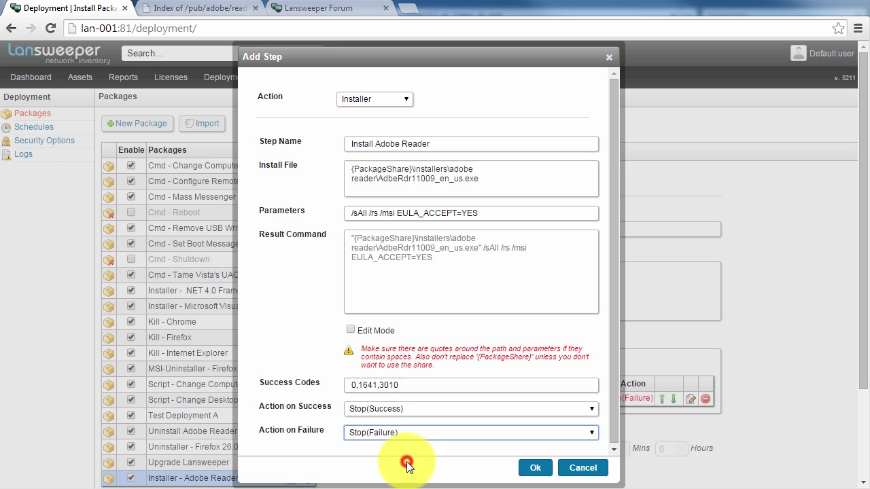
left_click(539, 473)
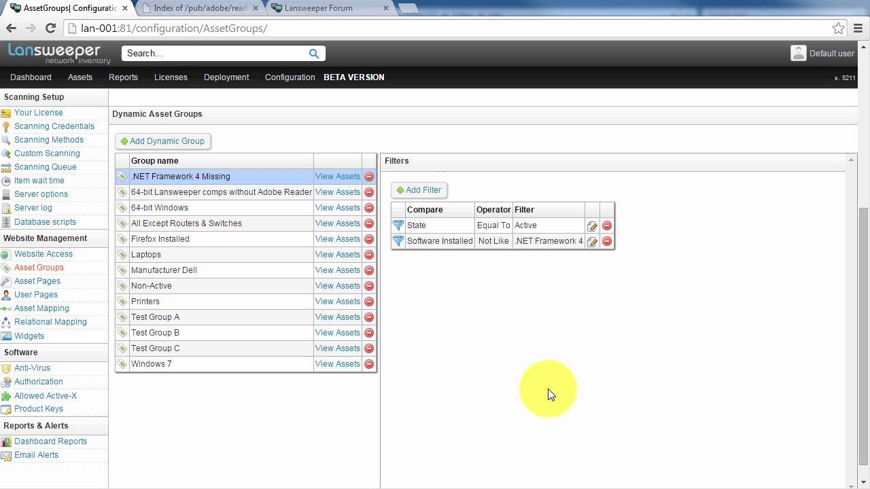
Inspect existing dynamic groups' filters, from 64-bit Windows and Laptops to Manufacturer Dell
left_click(123, 194)
left_click(118, 208)
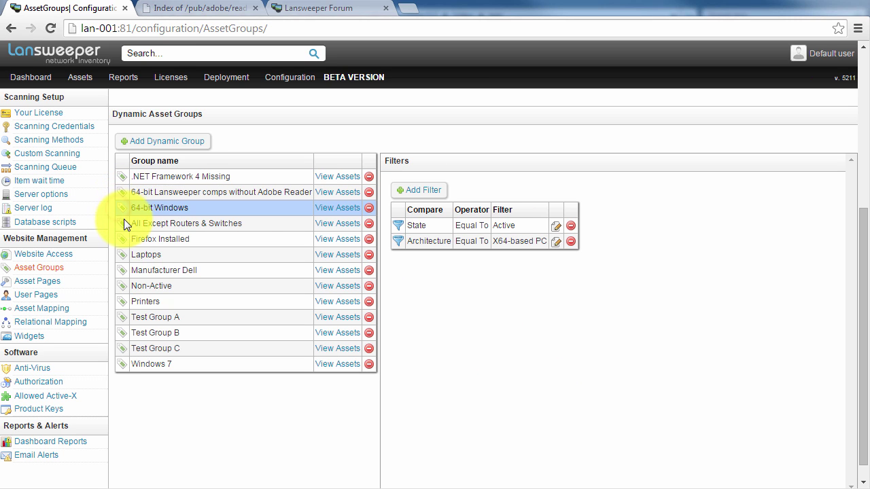
left_click(124, 224)
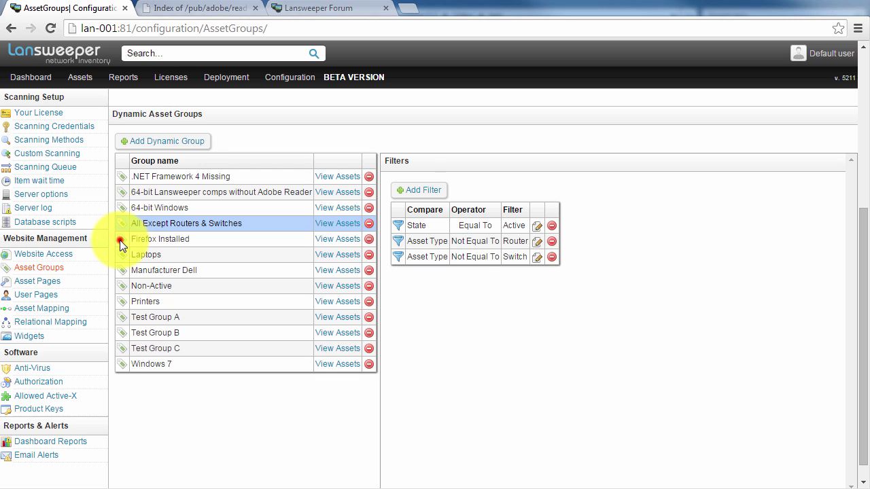
left_click(120, 239)
left_click(123, 256)
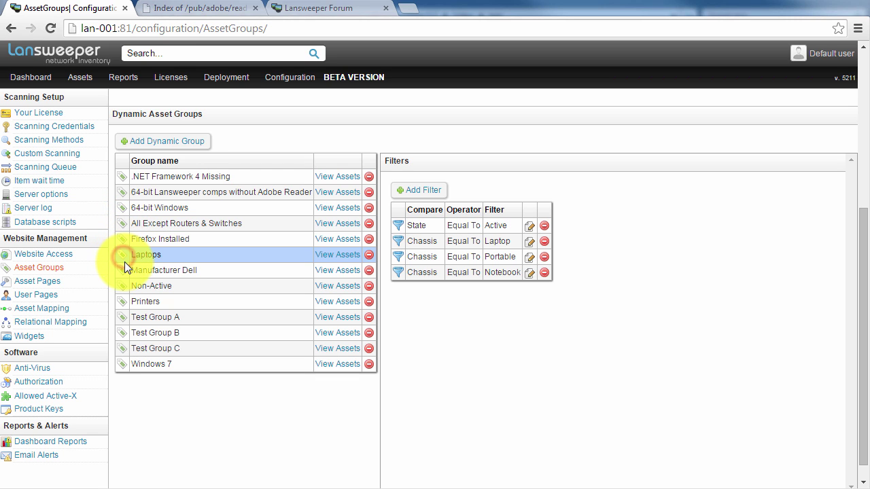
left_click(125, 271)
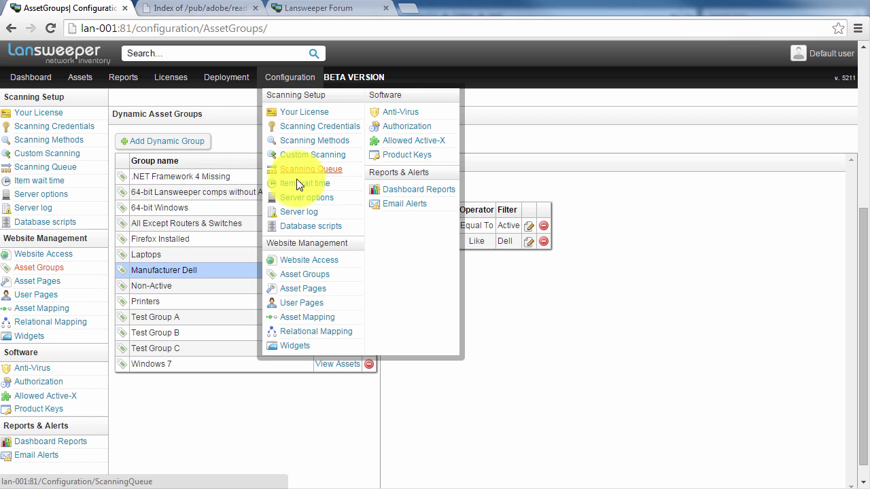
mouse_move(290, 77)
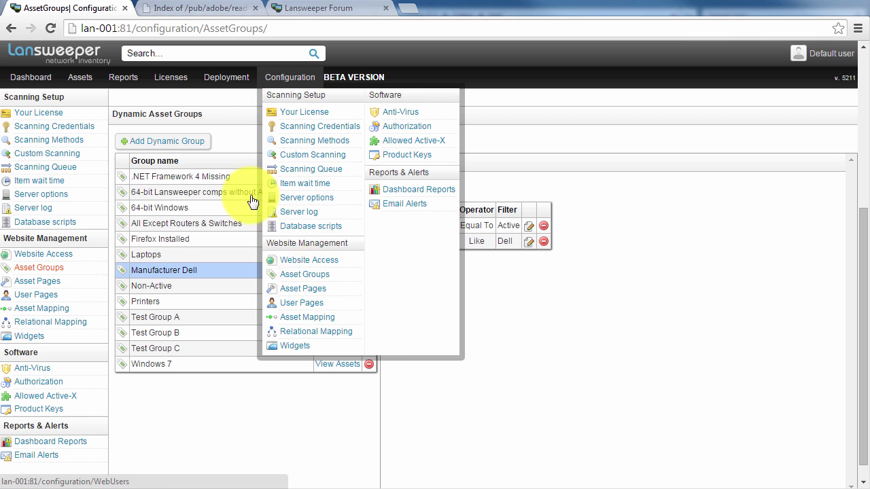
Create a dynamic asset group named 'Adobe Reader Deployment'
left_click(181, 143)
type("Adobe")
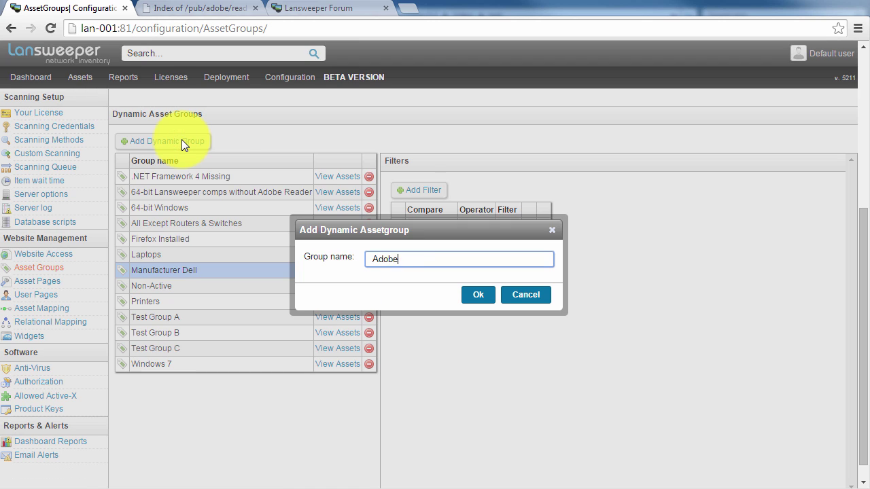
type(" Reader Deployment")
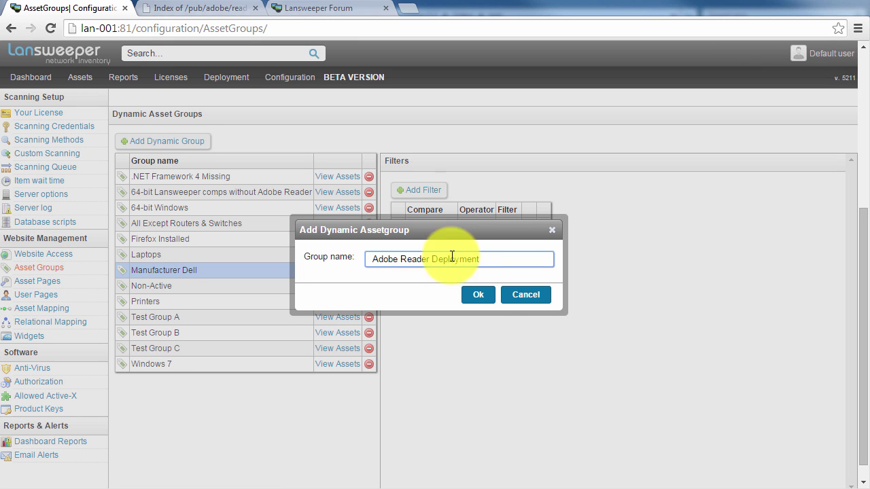
left_click(477, 296)
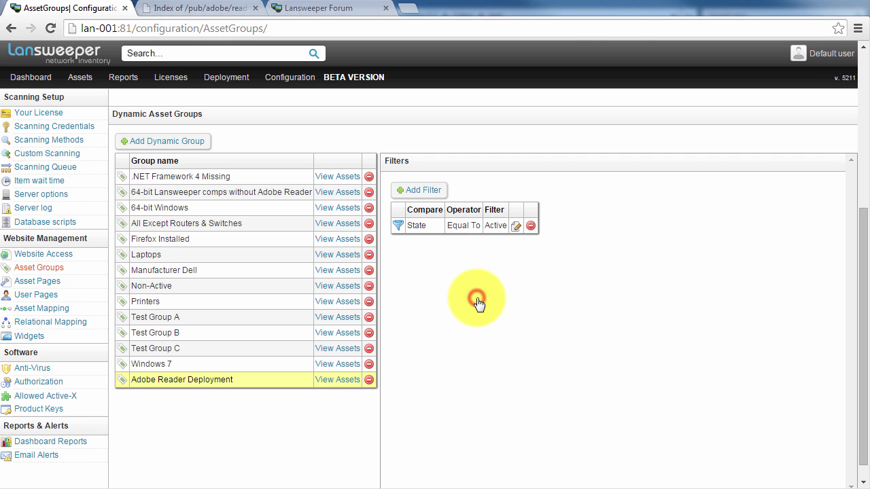
Add the filter Software Installed Not Like 'Adobe Reader' to the group
left_click(422, 189)
left_click(400, 253)
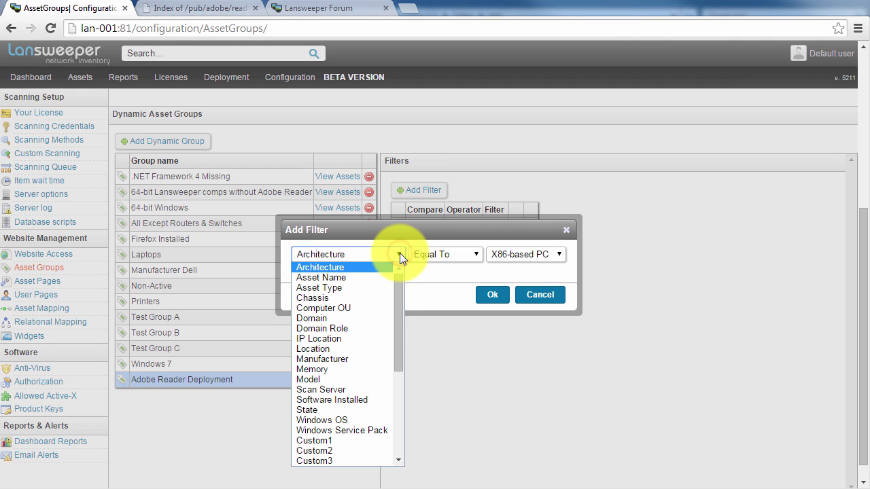
left_click(360, 401)
left_click(475, 253)
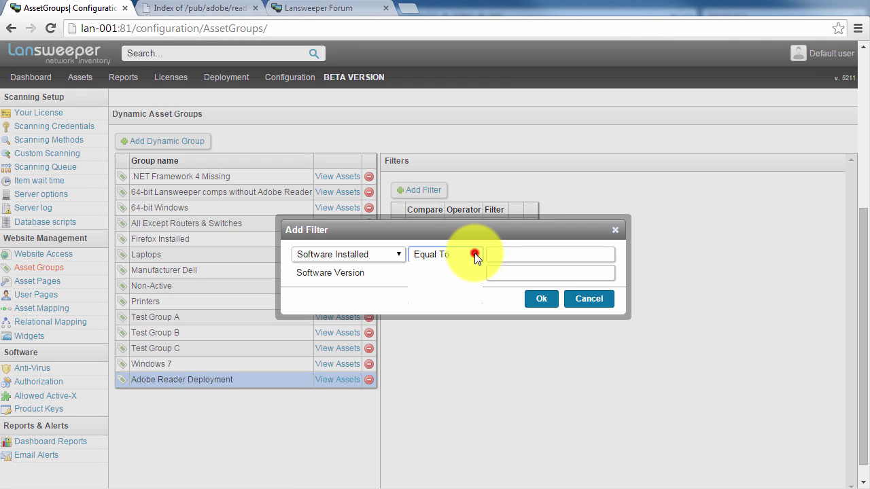
left_click(455, 298)
left_click(501, 253)
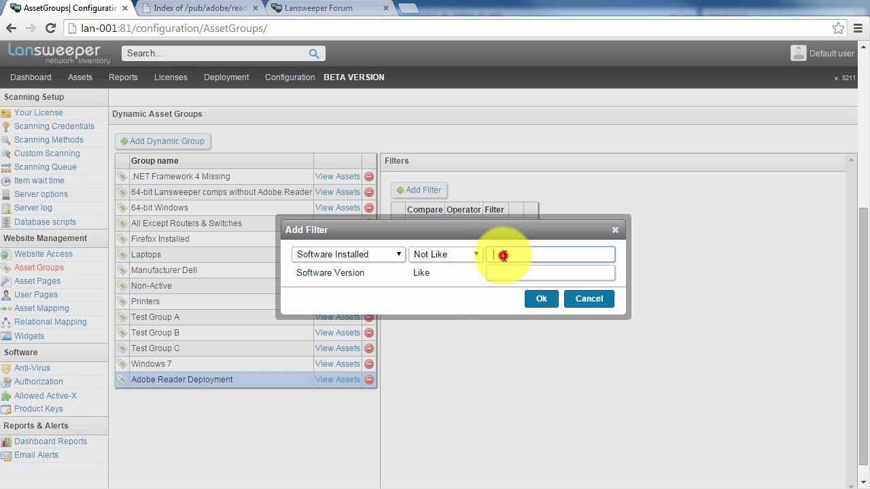
type("Adobe Reader")
key("Return")
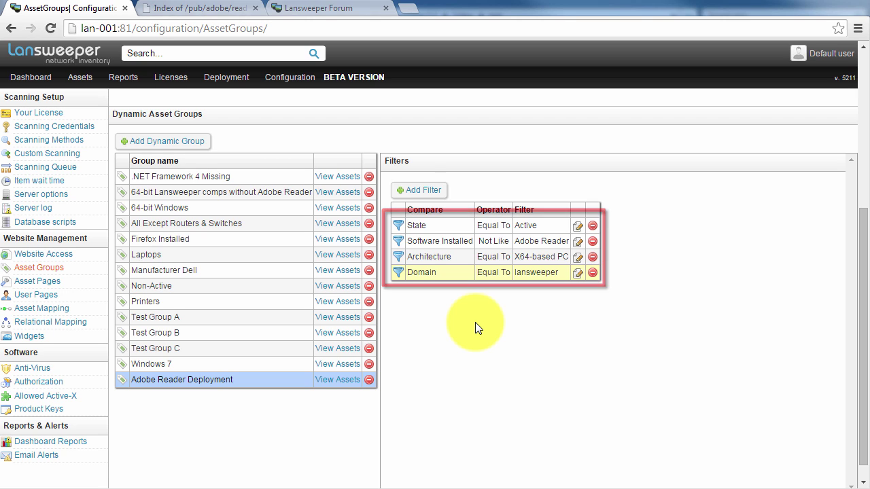
Deploy Installer - Adobe Reader to the group's five assets and confirm
left_click(338, 386)
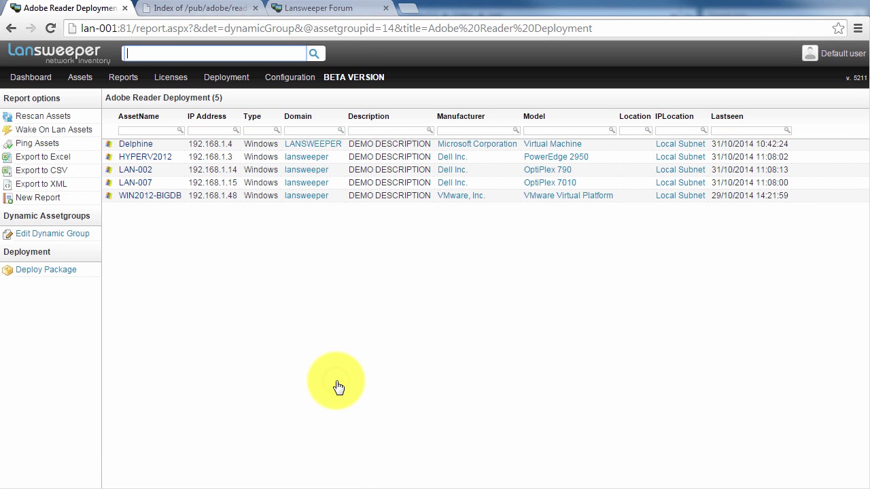
left_click(68, 270)
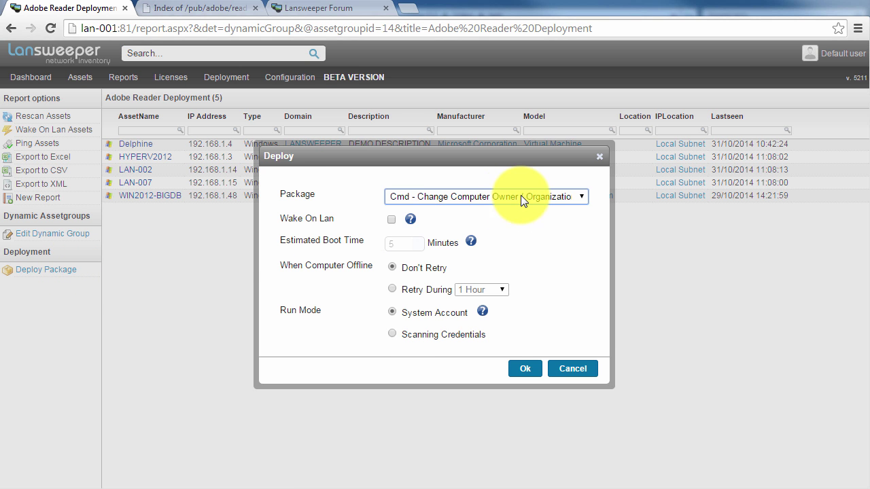
left_click(533, 197)
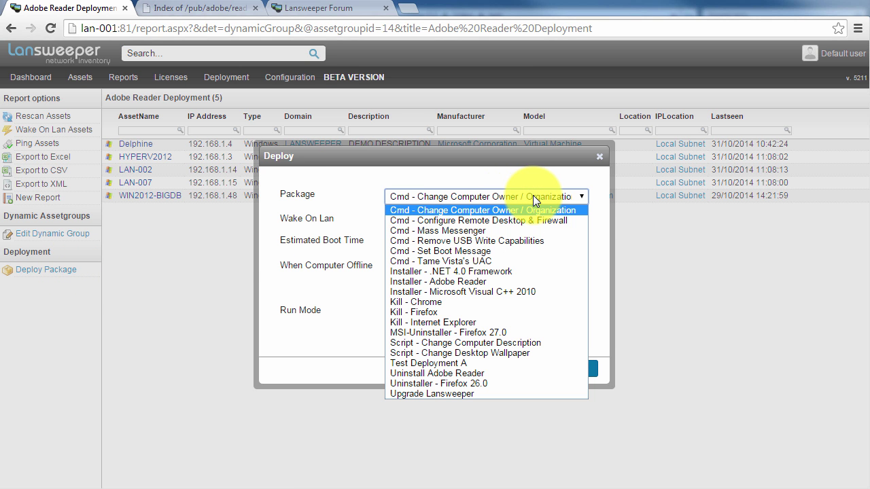
left_click(455, 279)
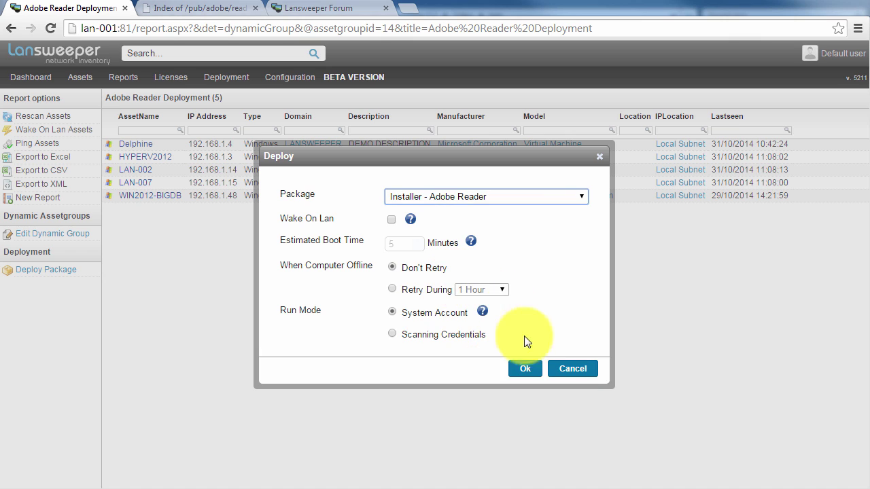
left_click(527, 372)
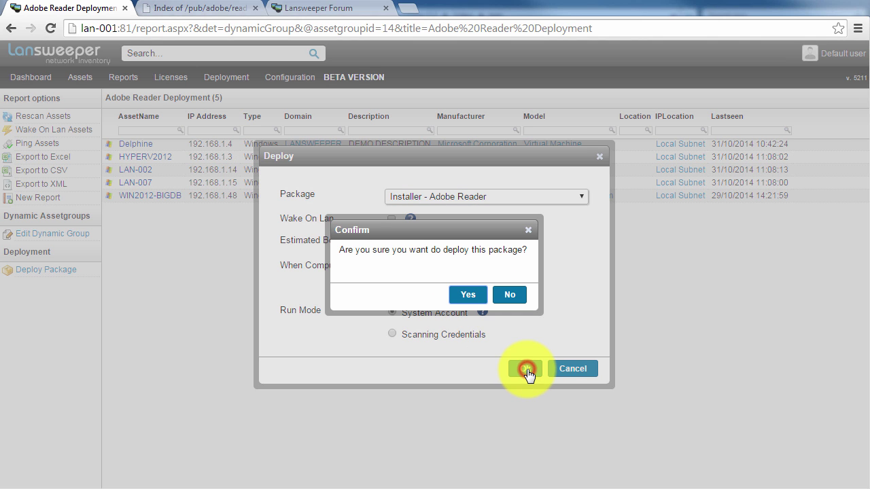
left_click(472, 299)
mouse_move(226, 77)
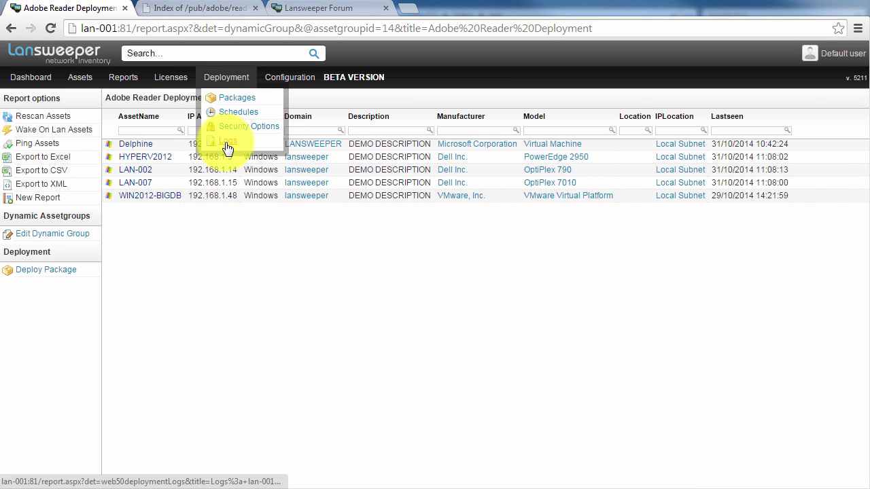
Review the deployment logs for the Adobe Reader install results and ping the listed assets
left_click(225, 144)
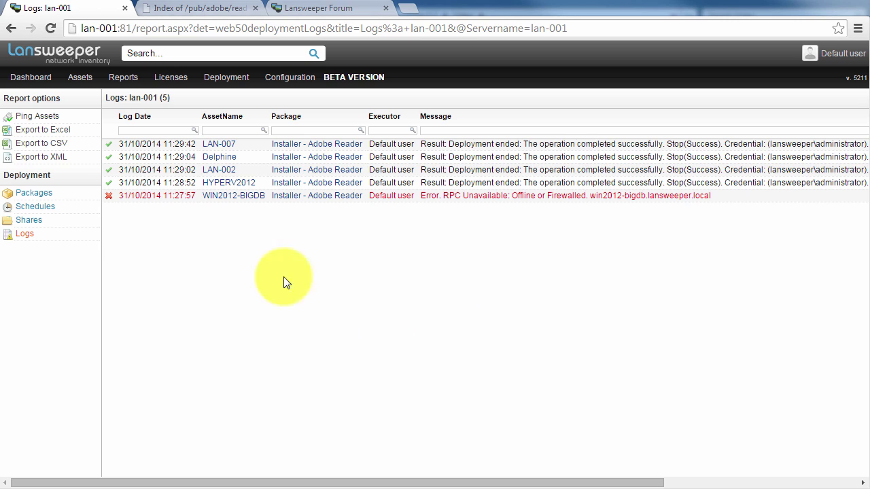
left_click(48, 119)
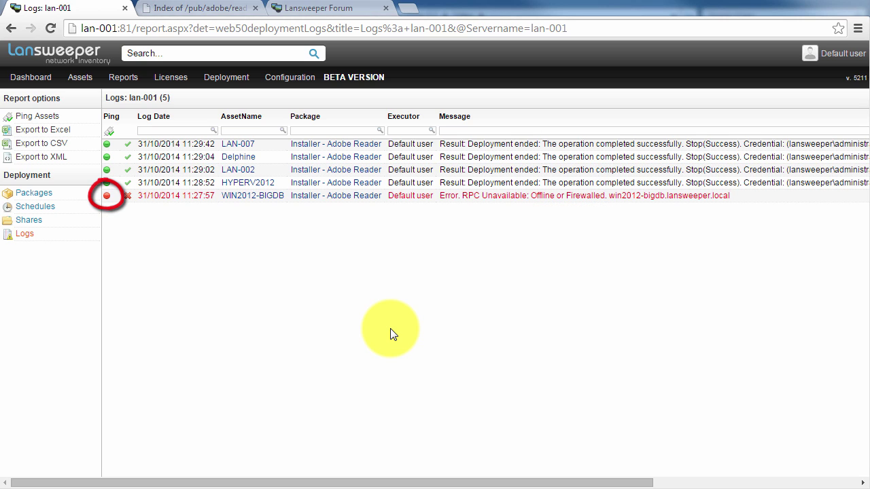
Confirm Adobe Reader XI (11.0.09) on asset Delphine's software list, then view its history
left_click(239, 158)
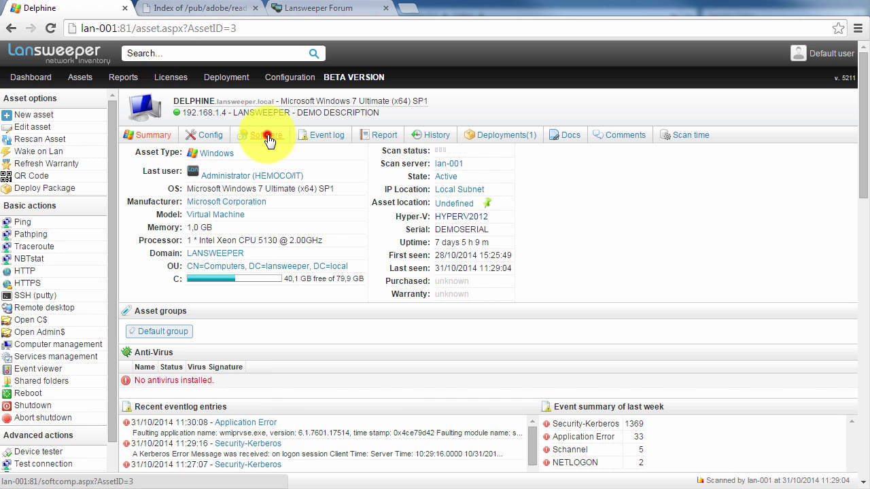
left_click(269, 136)
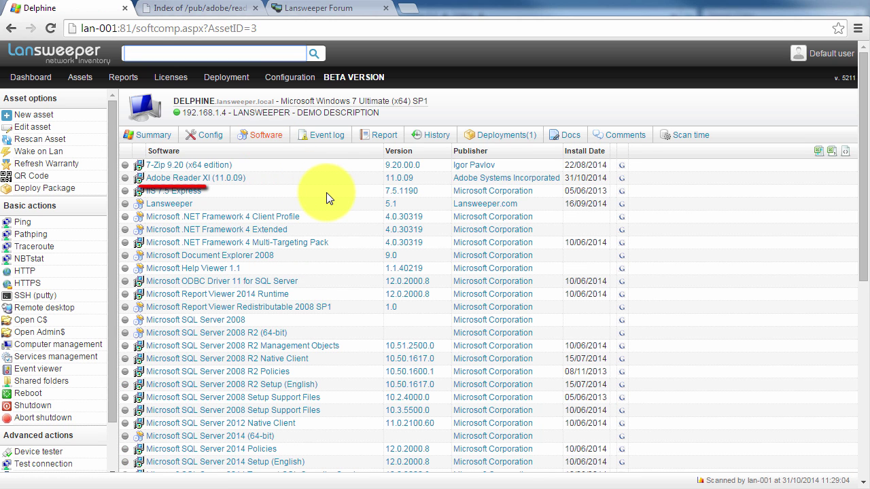
left_click(436, 133)
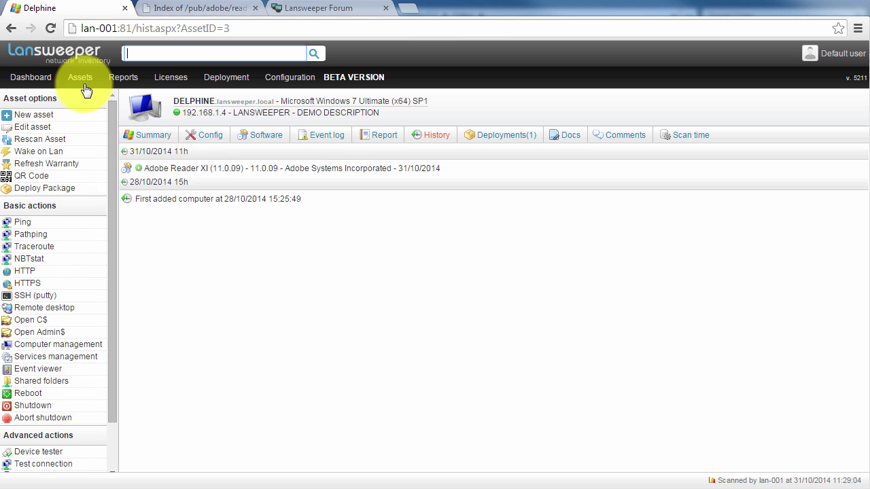
mouse_move(79, 76)
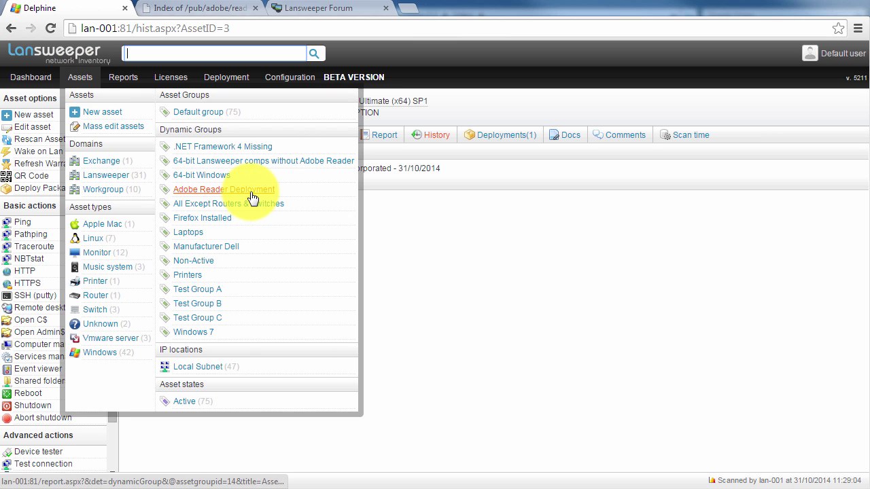
Show the Adobe Reader Deployment dynamic group, now listing only WIN2012-BIGDB
left_click(251, 196)
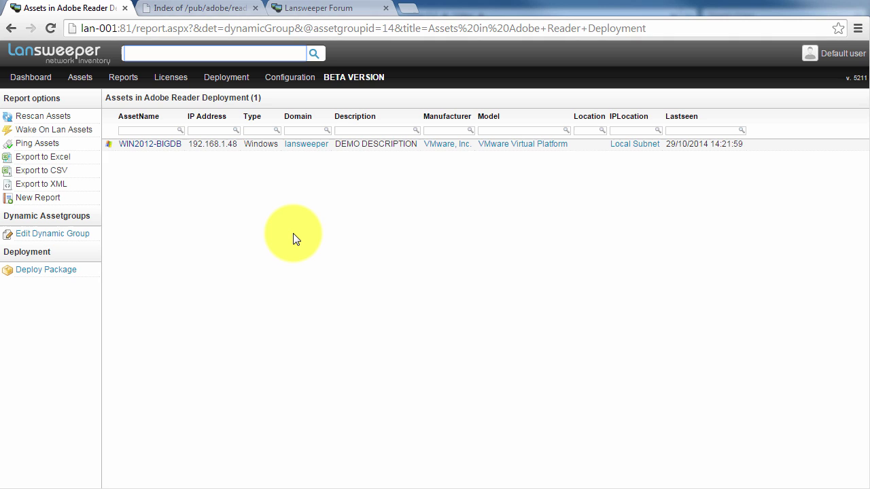